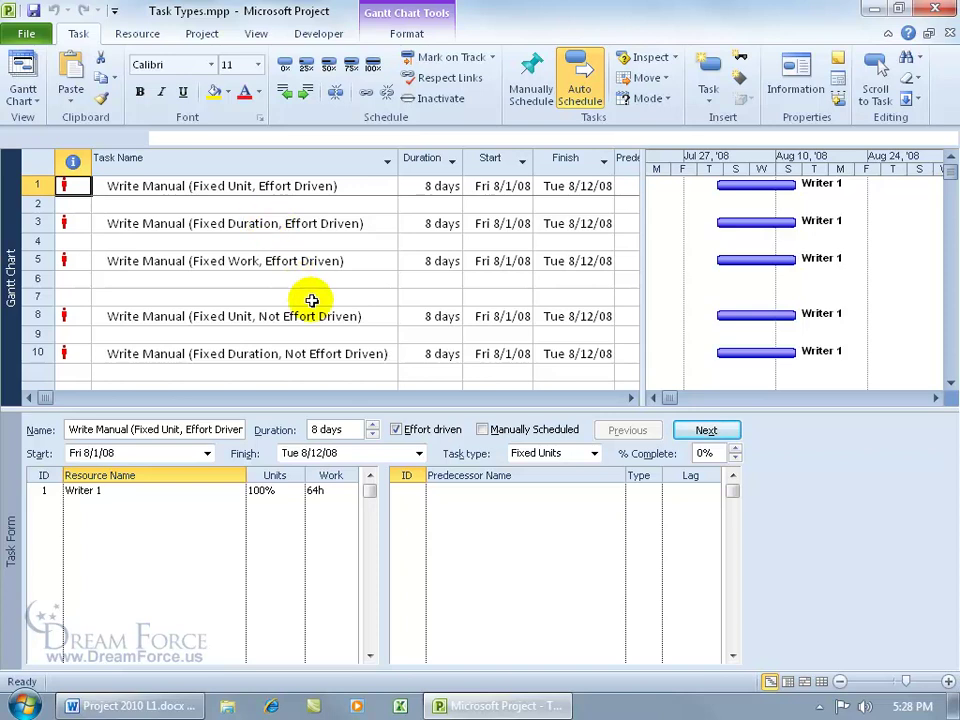
Assign Writer 2 as a second resource to the Write Manual (Fixed Unit, Effort Driven) task
click(305, 186)
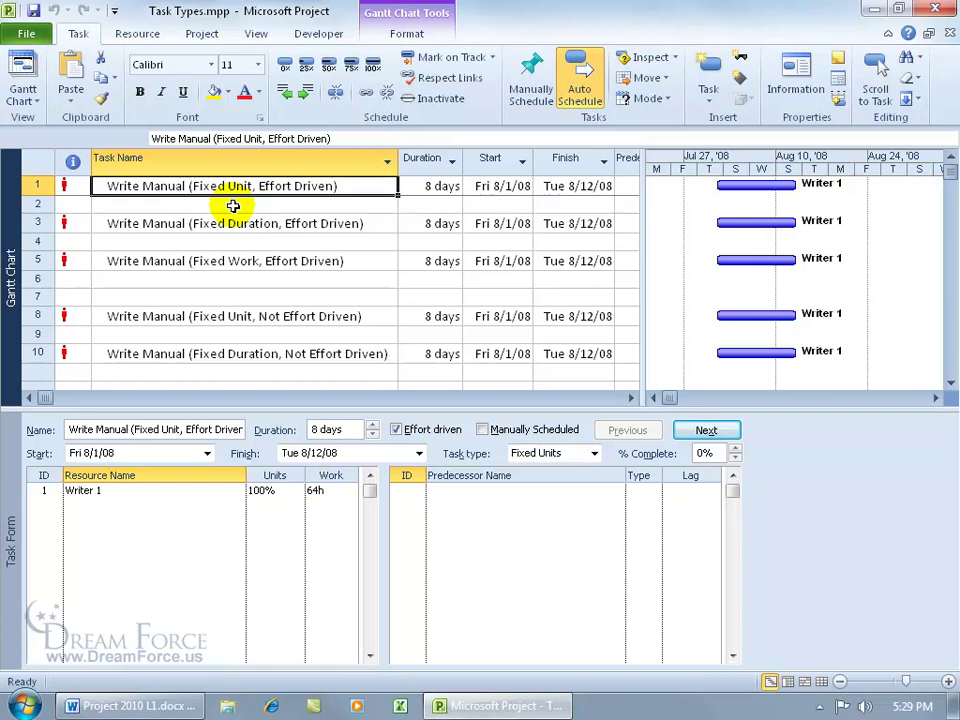
click(237, 505)
click(239, 507)
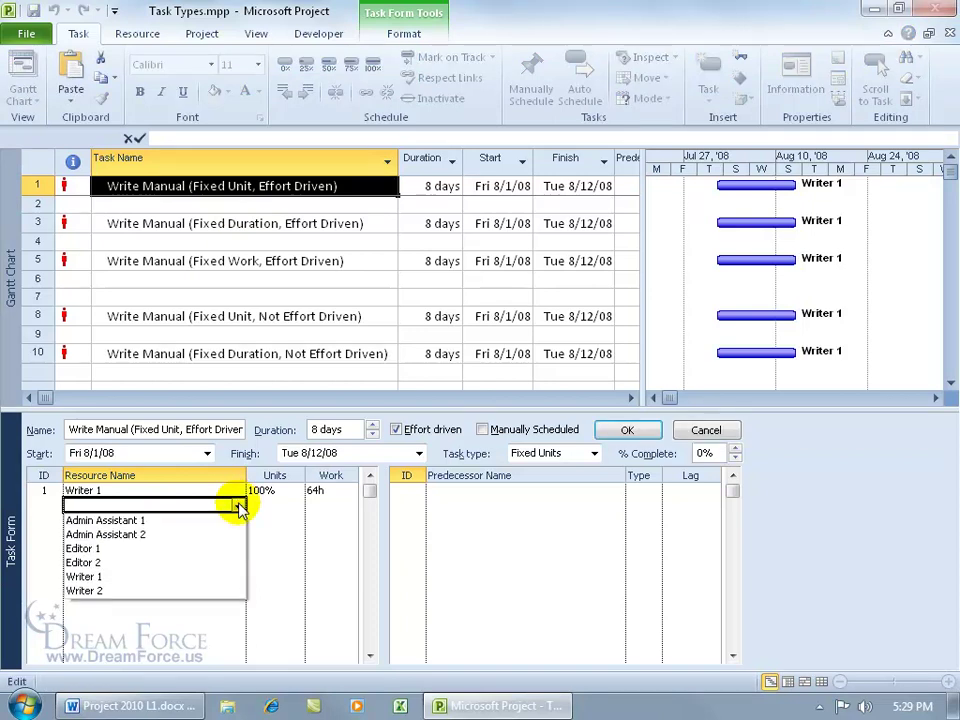
click(190, 591)
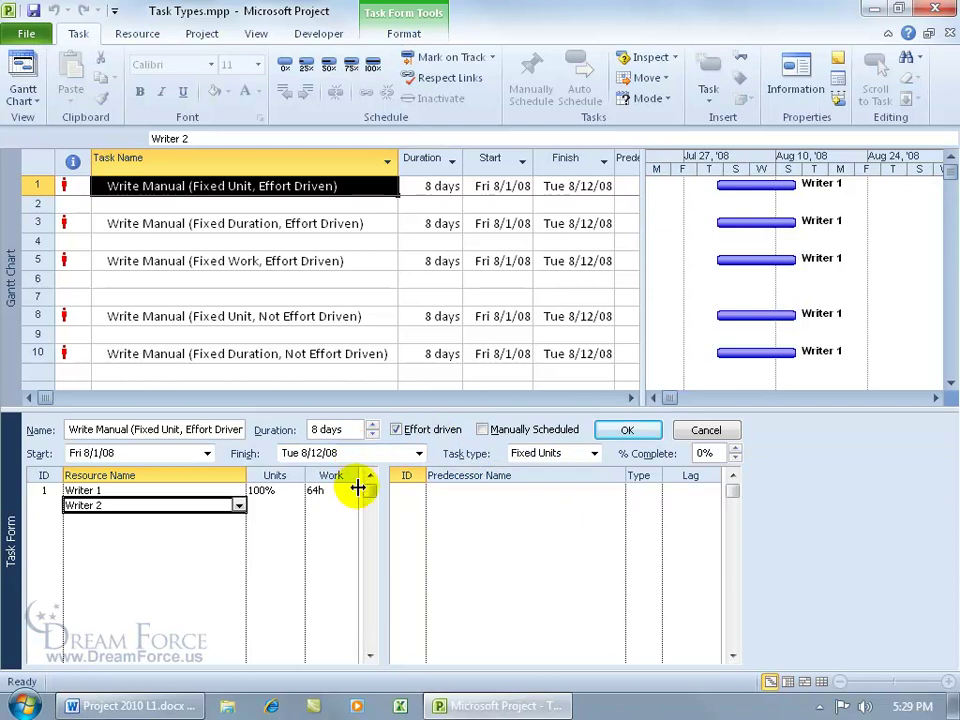
click(625, 430)
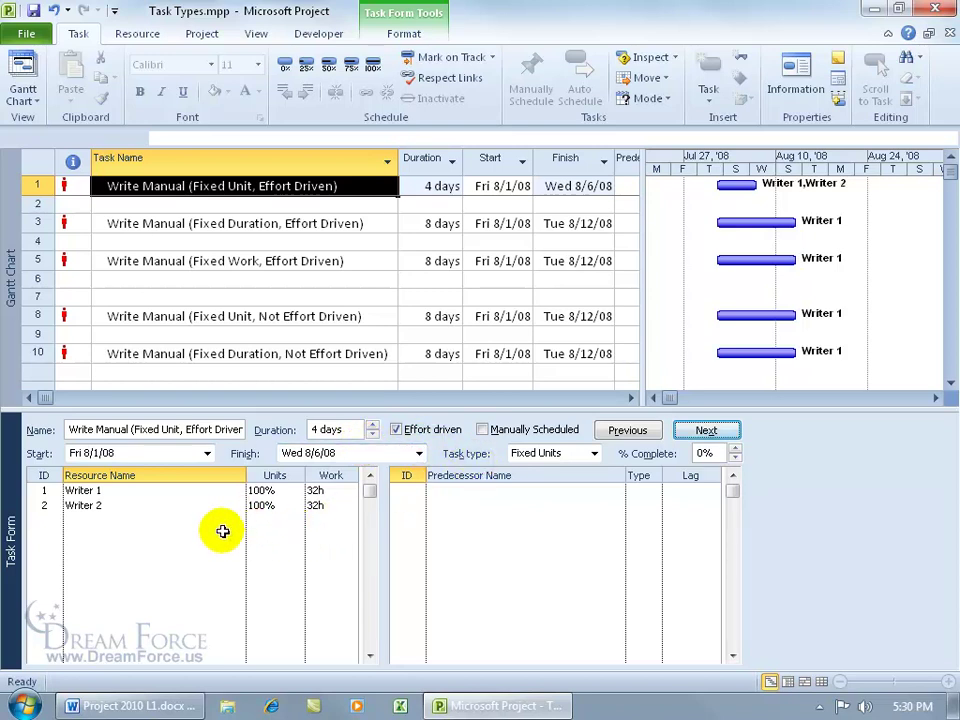
Add Writer 2 as a resource on the Write Manual (Fixed Duration, Effort Driven) task
click(311, 222)
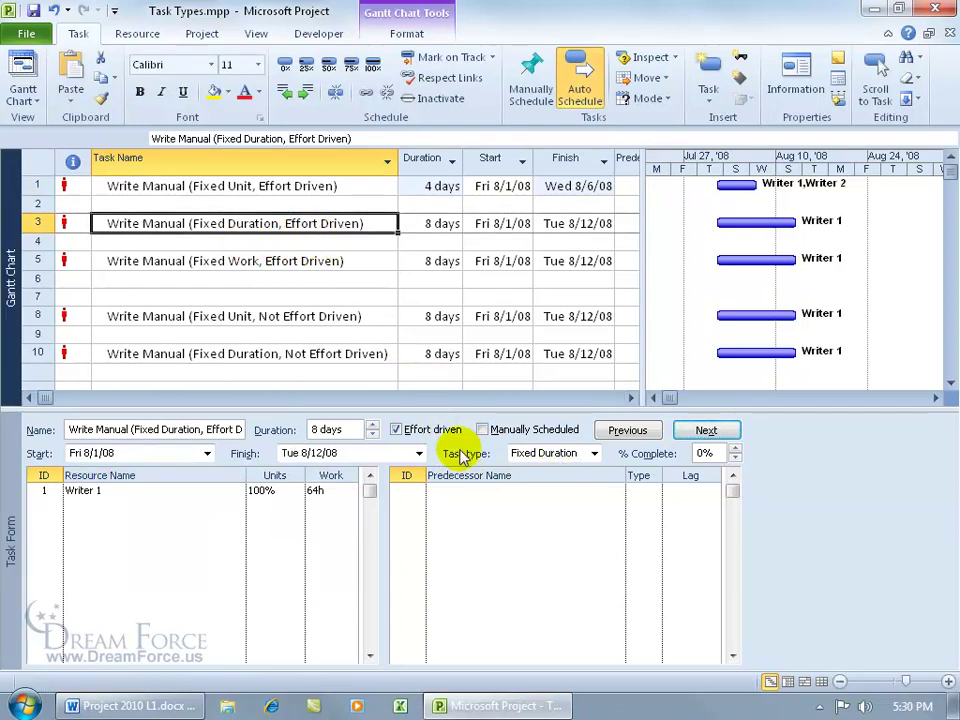
click(230, 505)
click(237, 506)
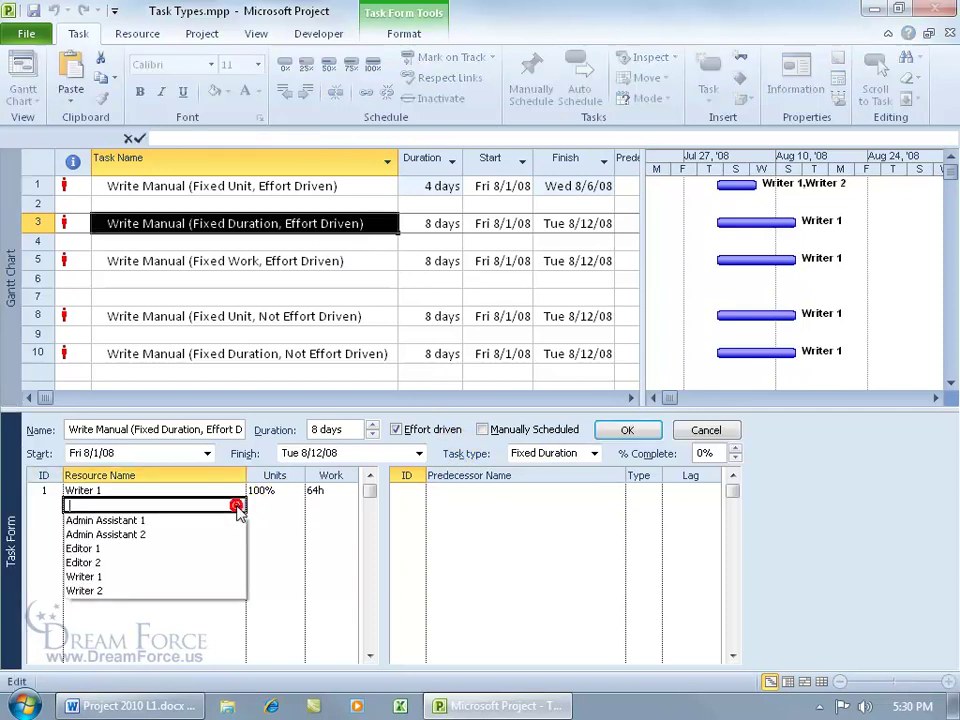
click(200, 590)
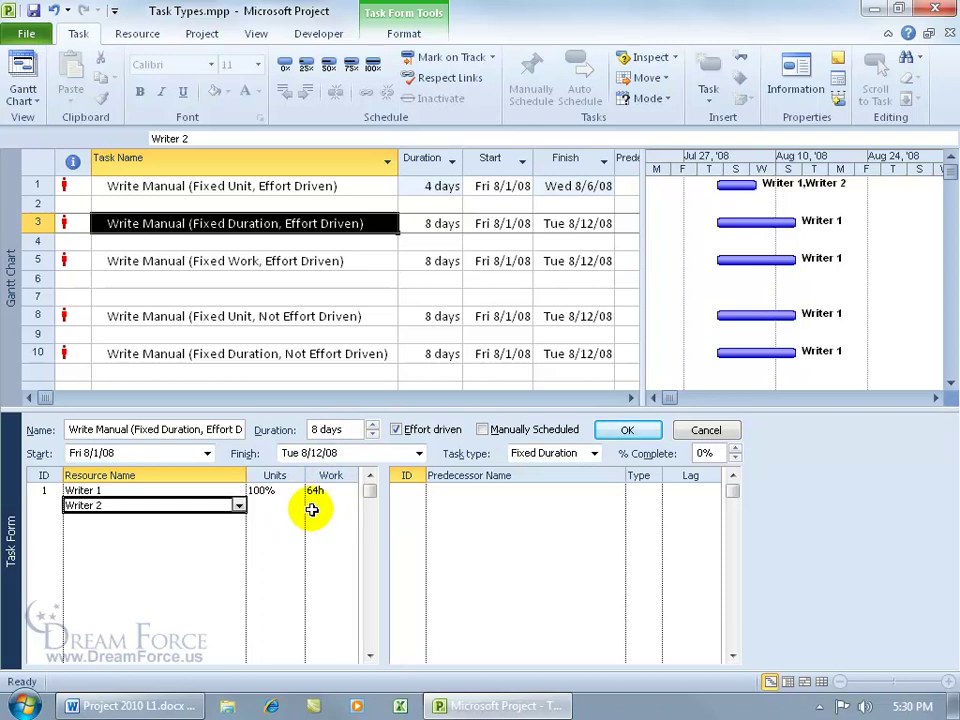
click(626, 430)
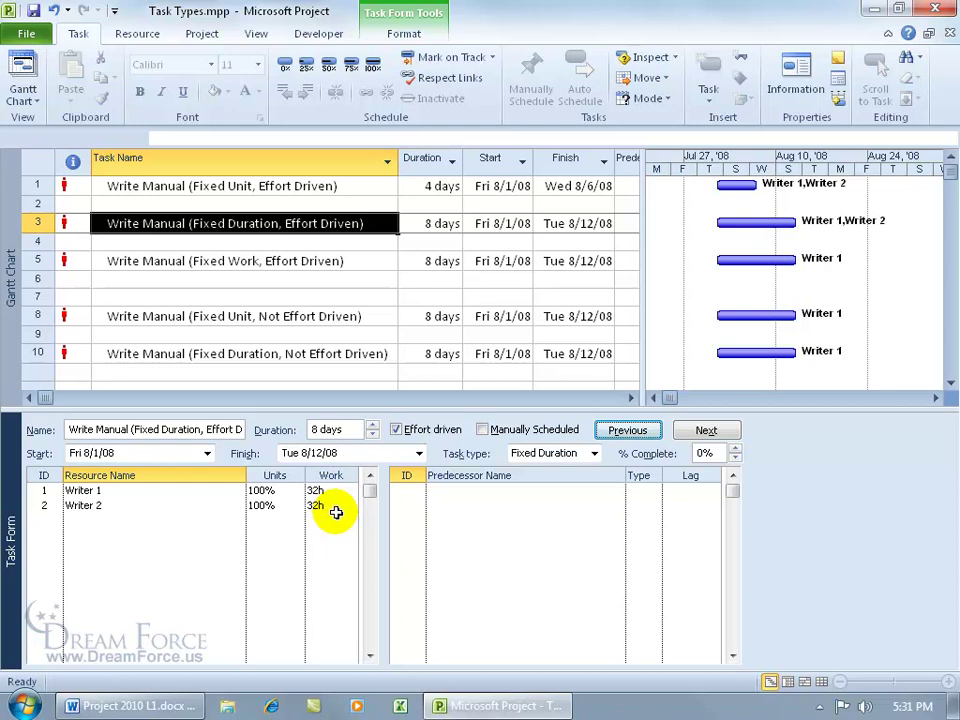
Set the units of both Writer 1 and Writer 2 to 50% on the Fixed Duration, Effort Driven task
click(279, 491)
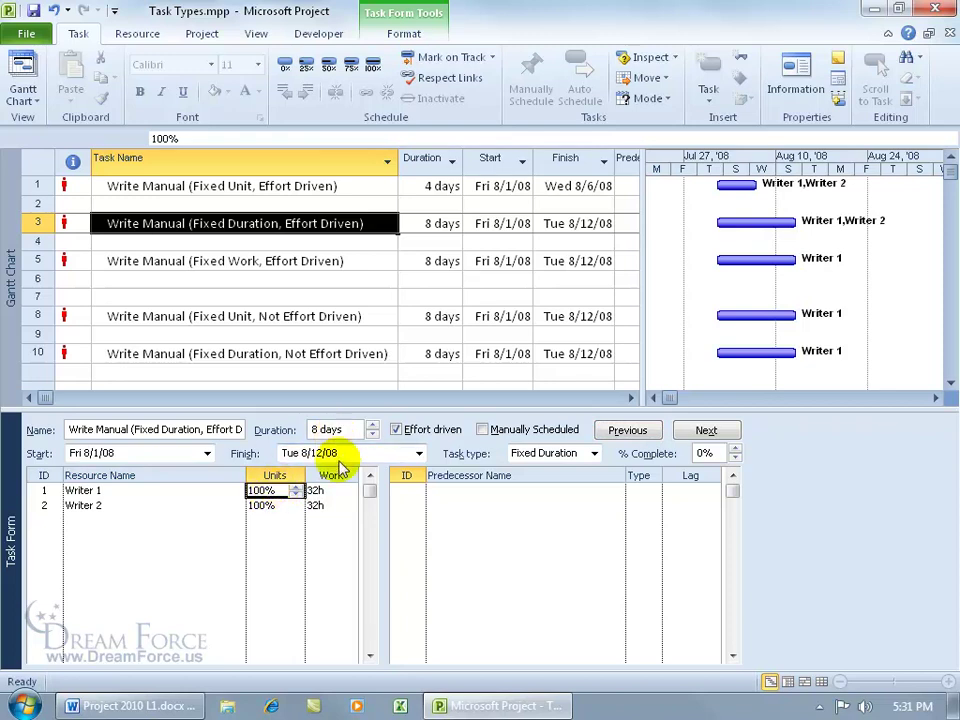
click(295, 494)
click(296, 507)
click(296, 507)
click(296, 512)
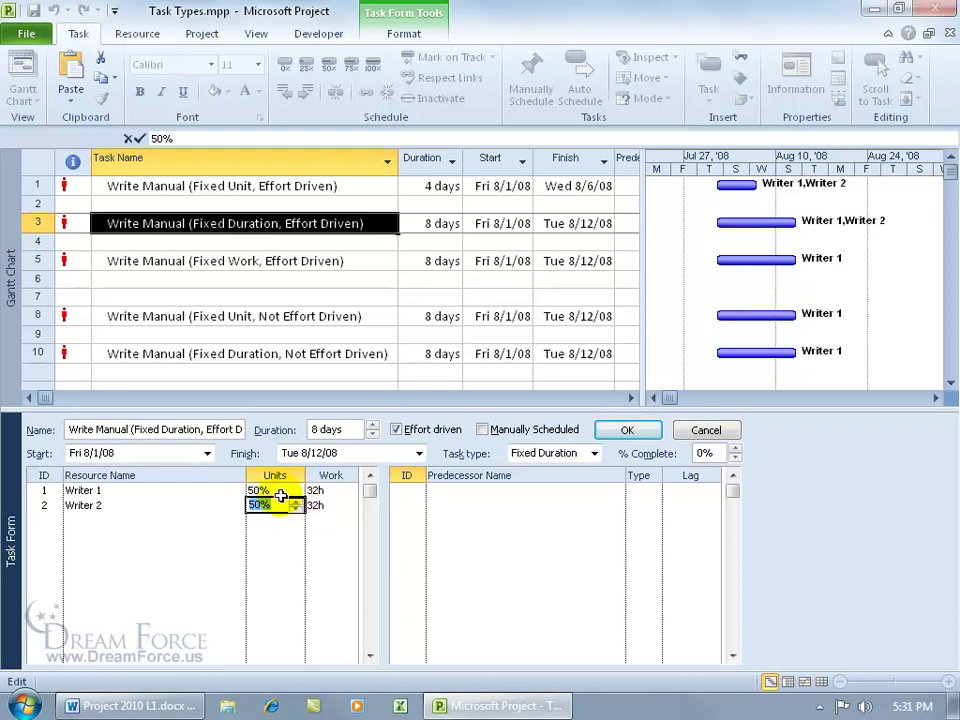
click(624, 431)
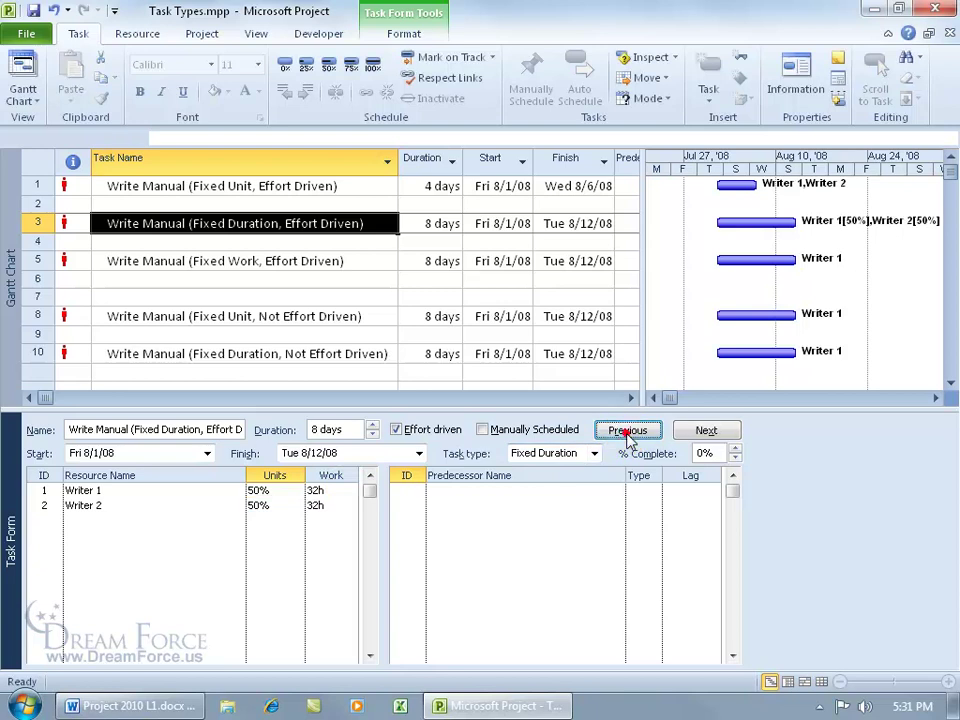
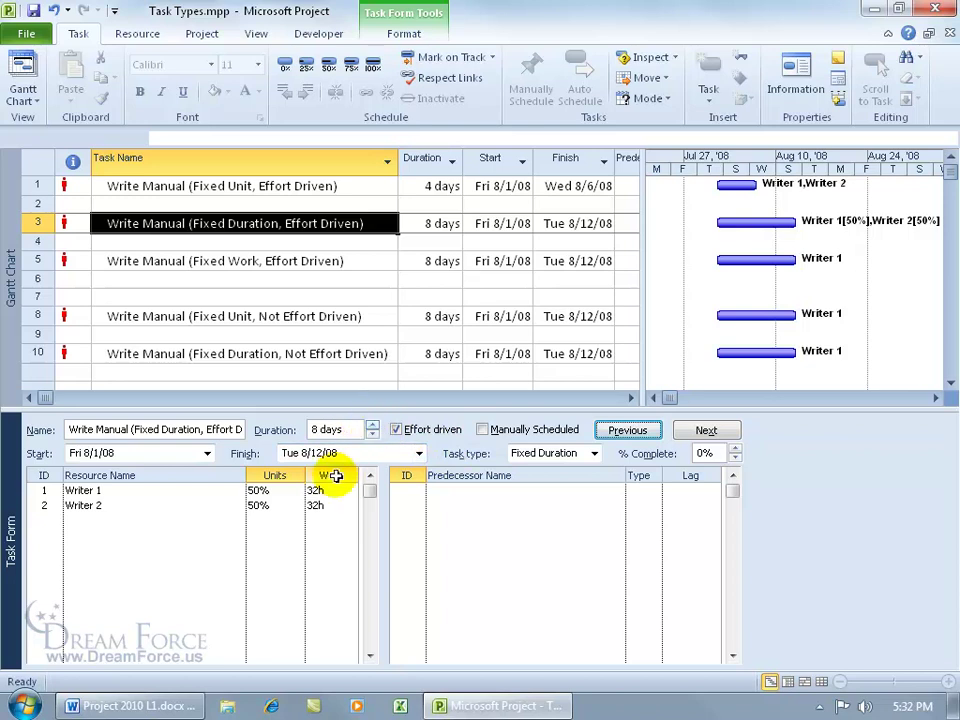
Set the duration of the Fixed Duration, Effort Driven task to 10 days
click(372, 425)
click(372, 425)
click(620, 432)
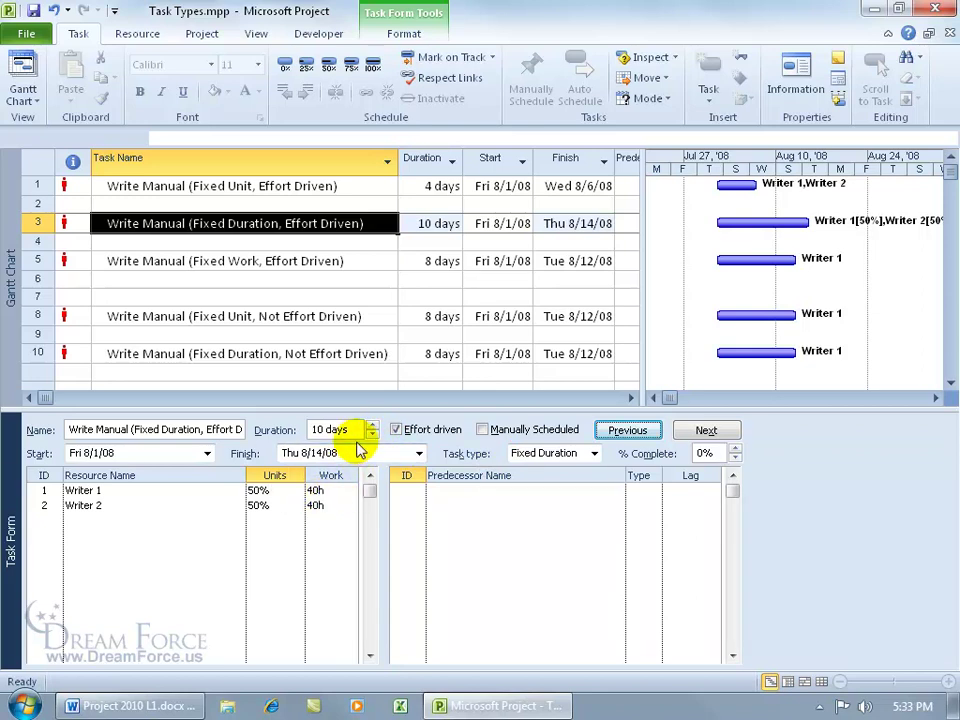
Assign Writer 2 as an additional resource to the Write Manual (Fixed Work, Effort Driven) task
click(303, 260)
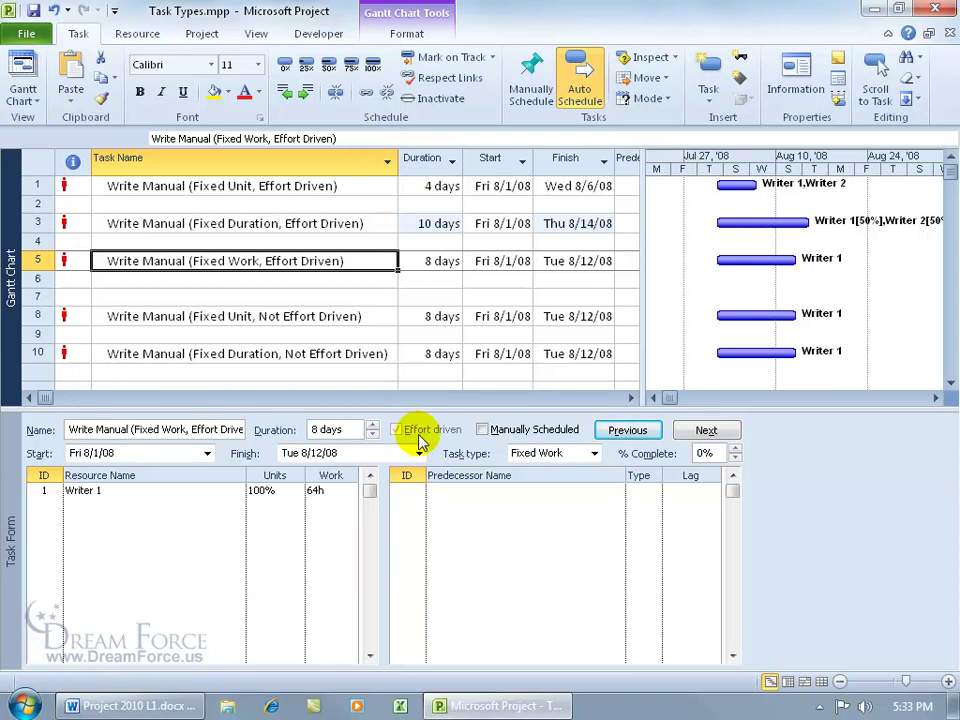
click(230, 507)
click(236, 507)
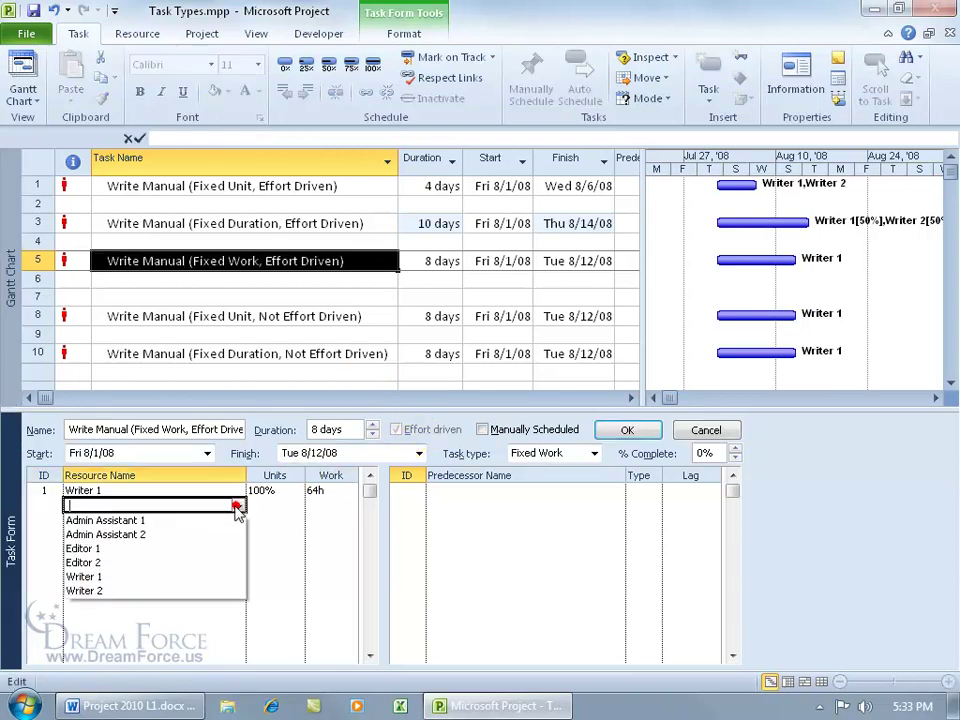
click(210, 589)
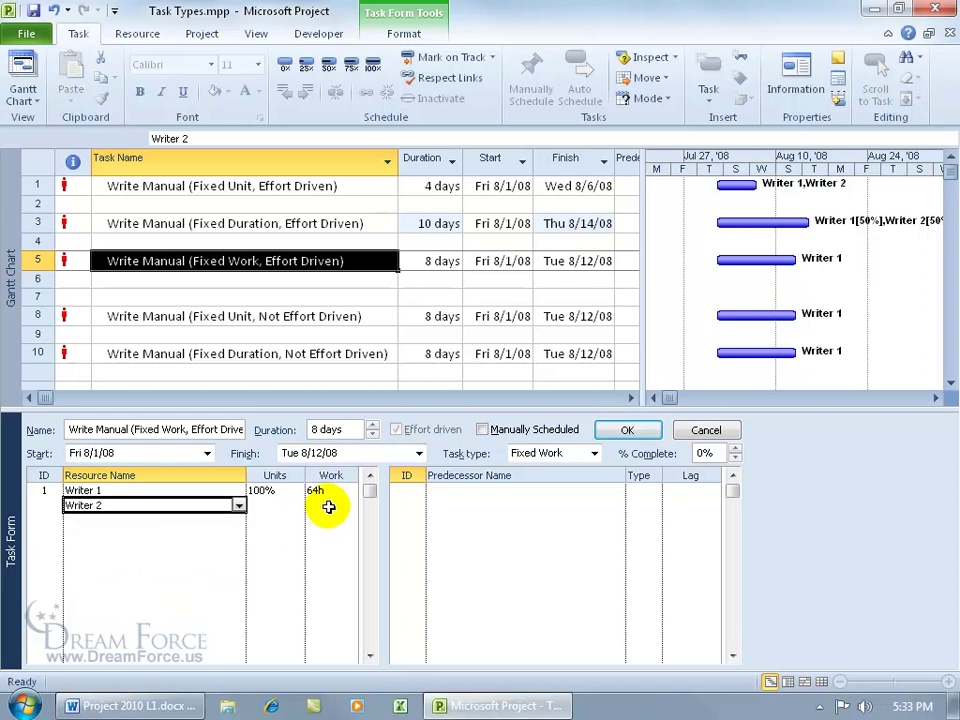
click(627, 431)
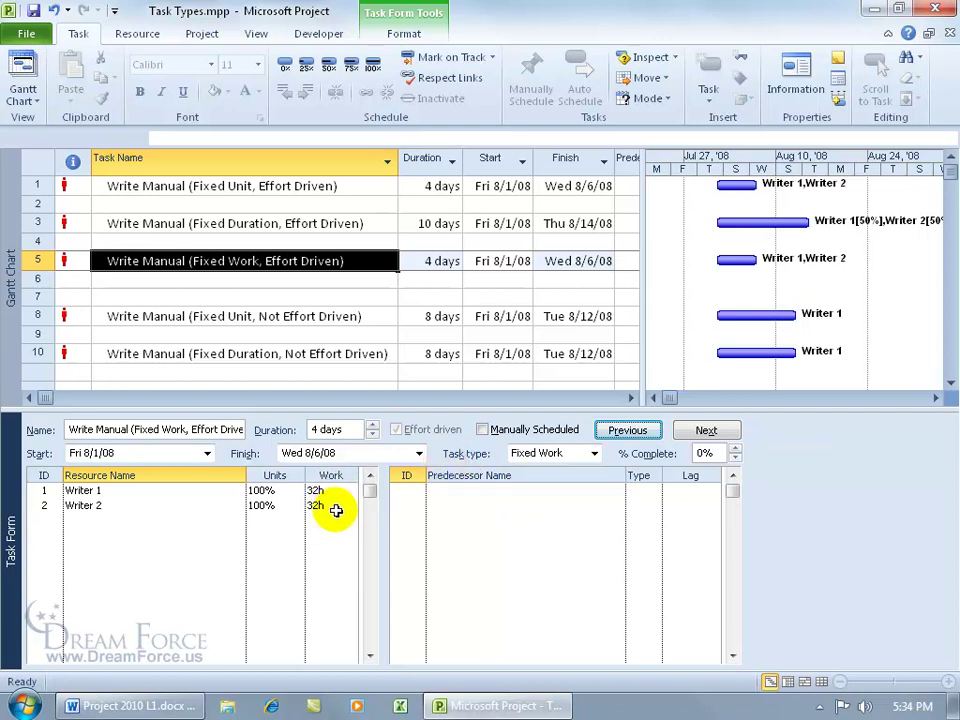
Set the duration of the Fixed Work, Effort Driven task to 6 days
click(372, 425)
click(372, 425)
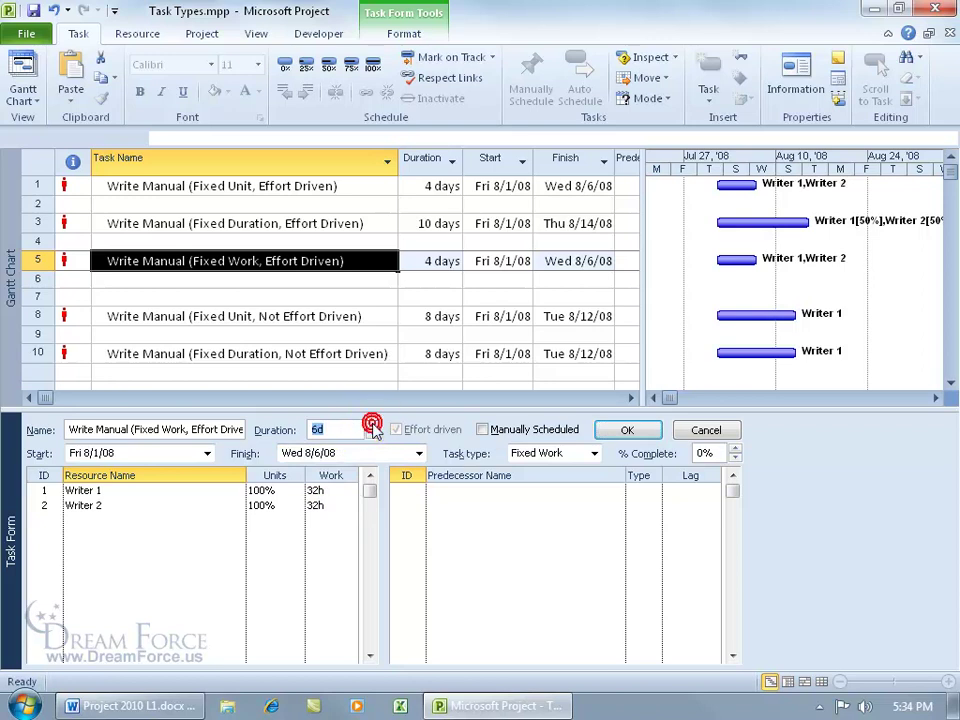
click(622, 429)
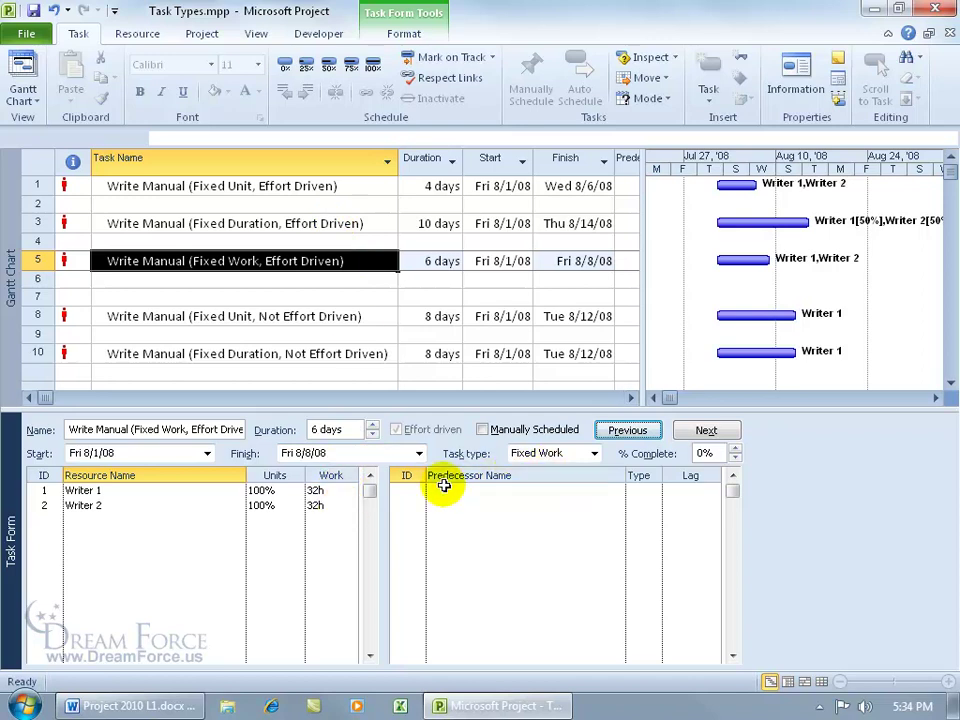
Set the work on the Fixed Work, Effort Driven task to 23h for Writer 1 and 19h for Writer 2
click(347, 487)
click(349, 494)
click(351, 496)
click(351, 506)
click(351, 510)
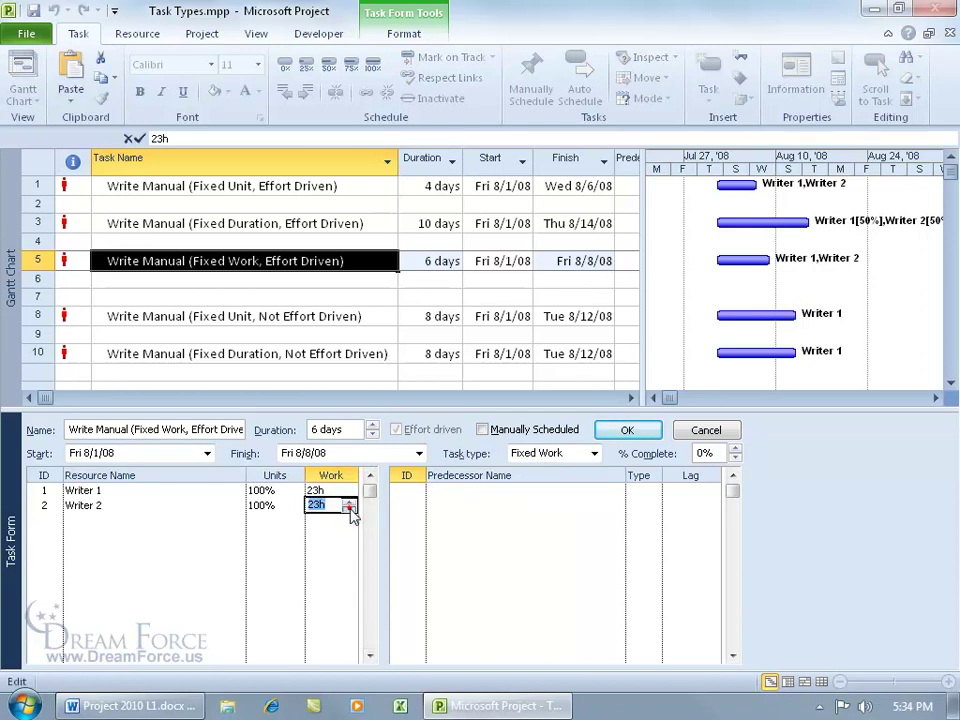
click(350, 511)
click(626, 430)
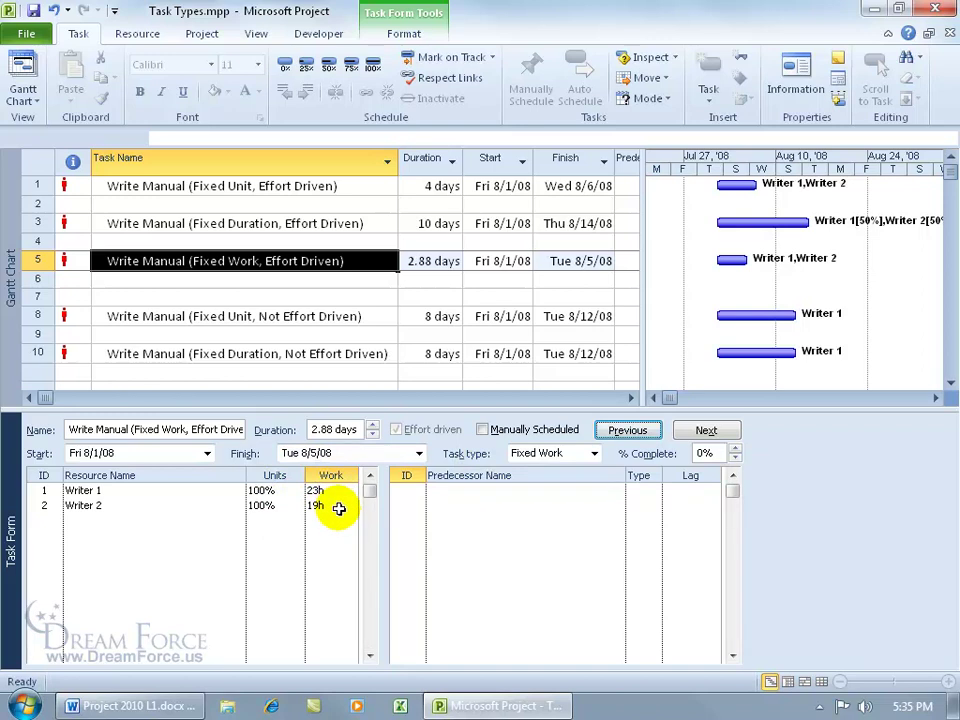
Assign Writer 2 as an additional resource to the Write Manual (Fixed Unit, Not Effort Driven) task
click(338, 316)
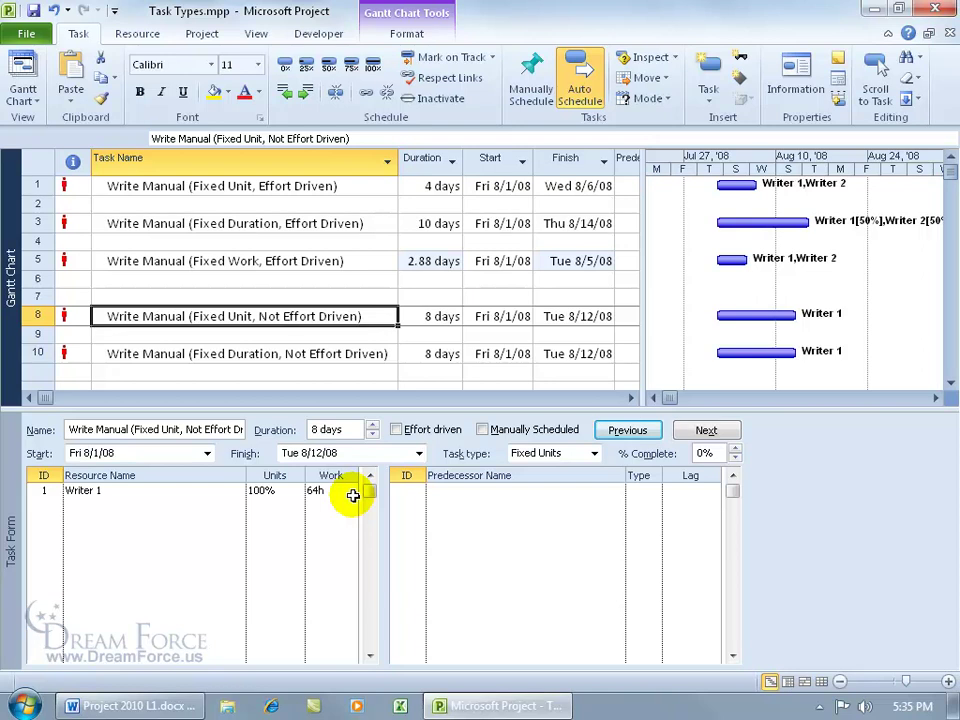
click(231, 505)
click(238, 506)
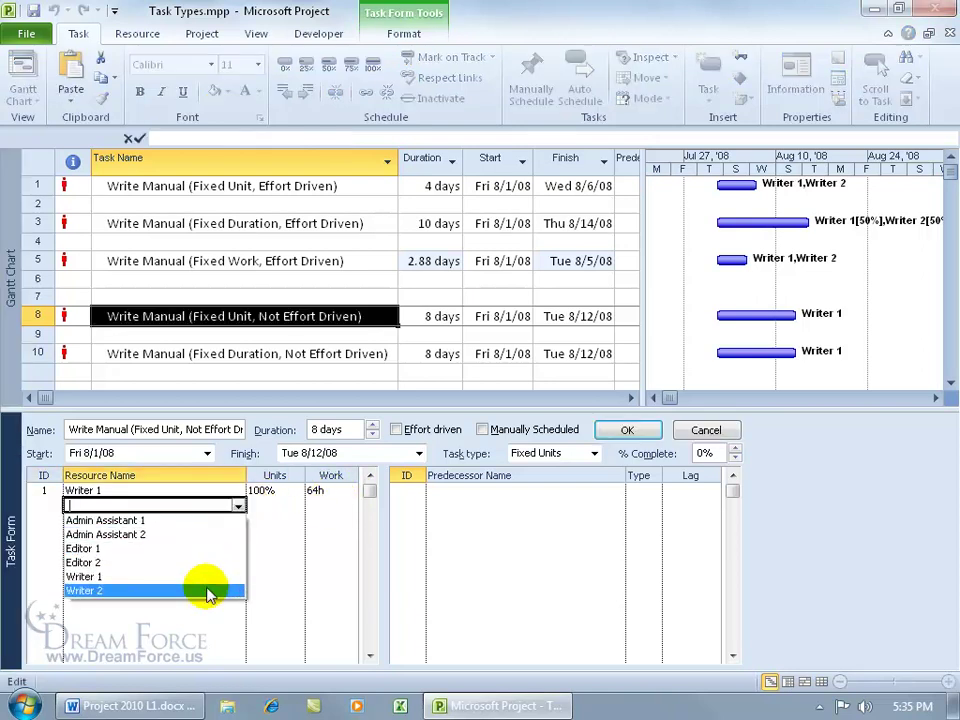
click(208, 591)
click(624, 431)
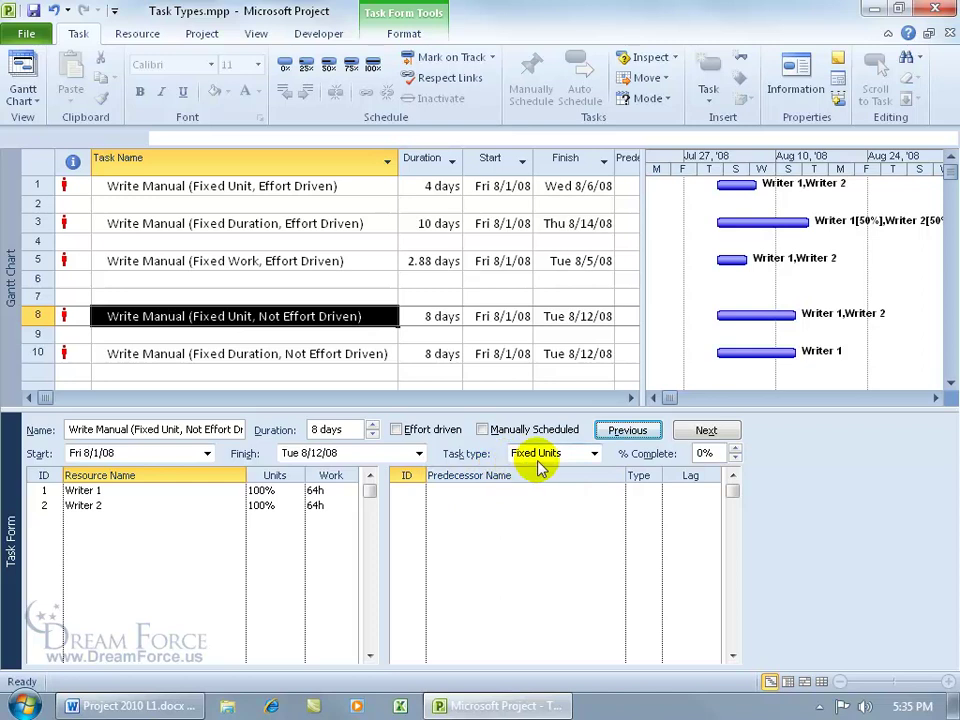
Set the duration of the Fixed Unit, Not Effort Driven task to 4 days
click(372, 436)
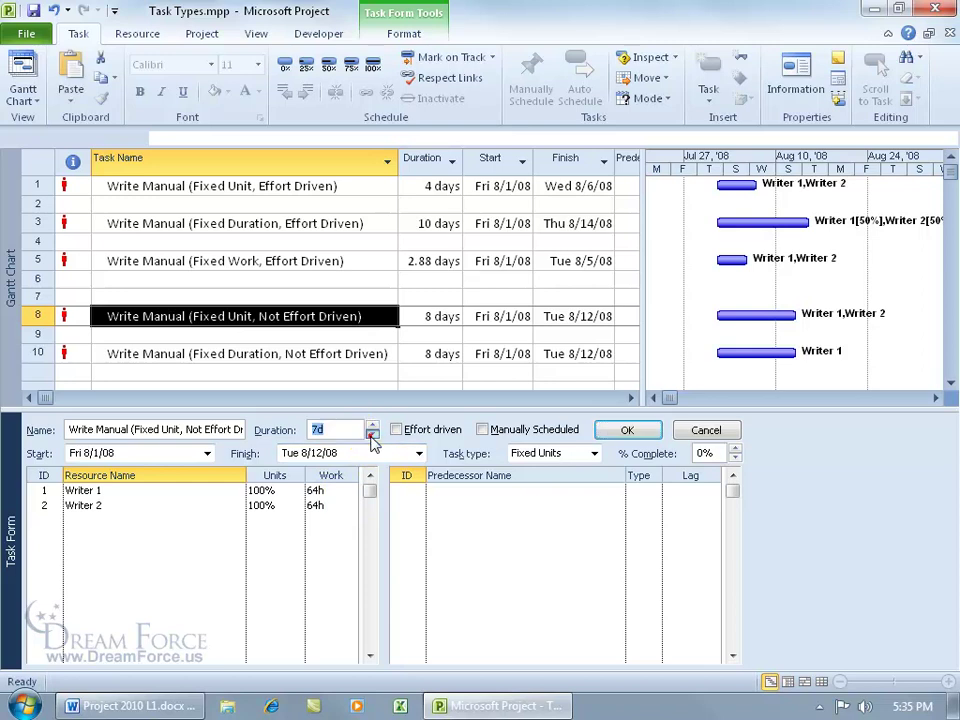
click(372, 436)
click(372, 436)
click(617, 430)
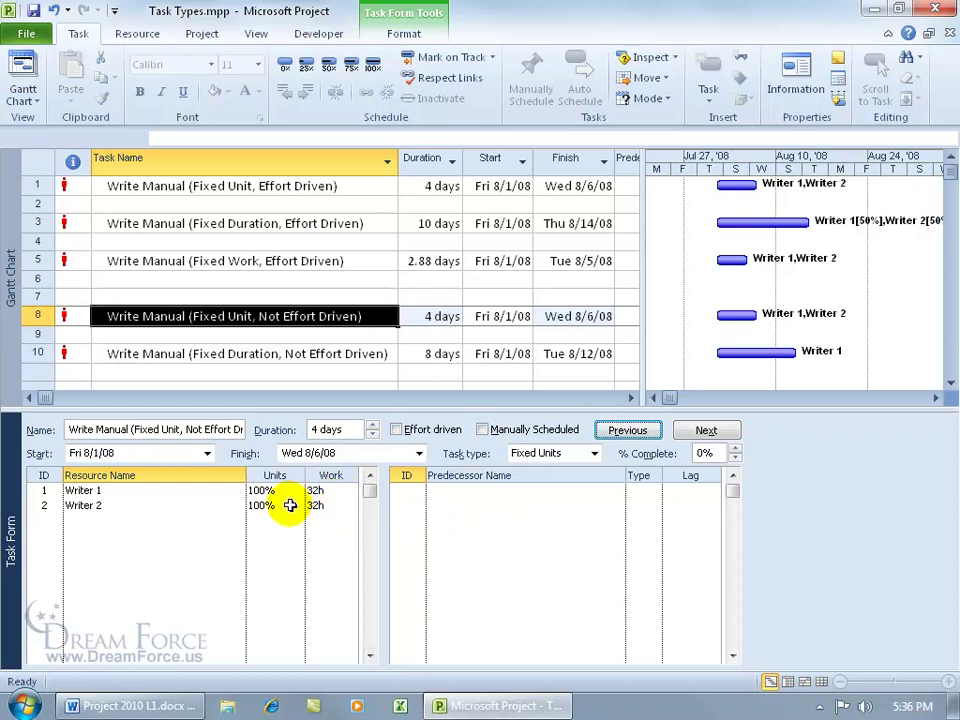
Set the work on the Fixed Unit, Not Effort Driven task to 42h for Writer 1 and 48h for Writer 2
click(338, 490)
click(349, 487)
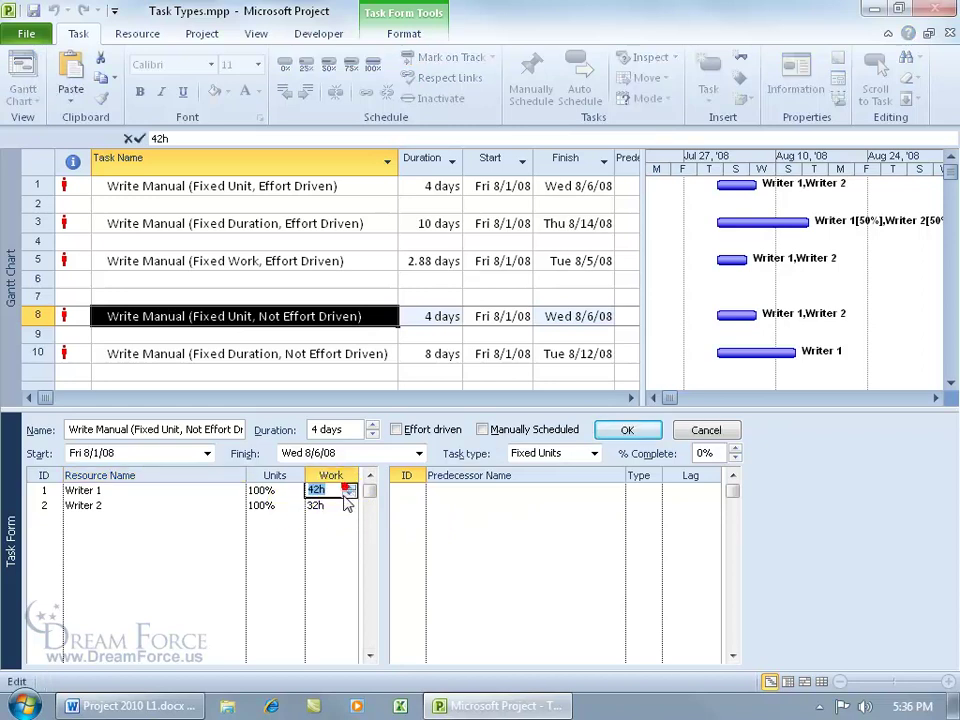
click(340, 505)
click(349, 502)
click(349, 503)
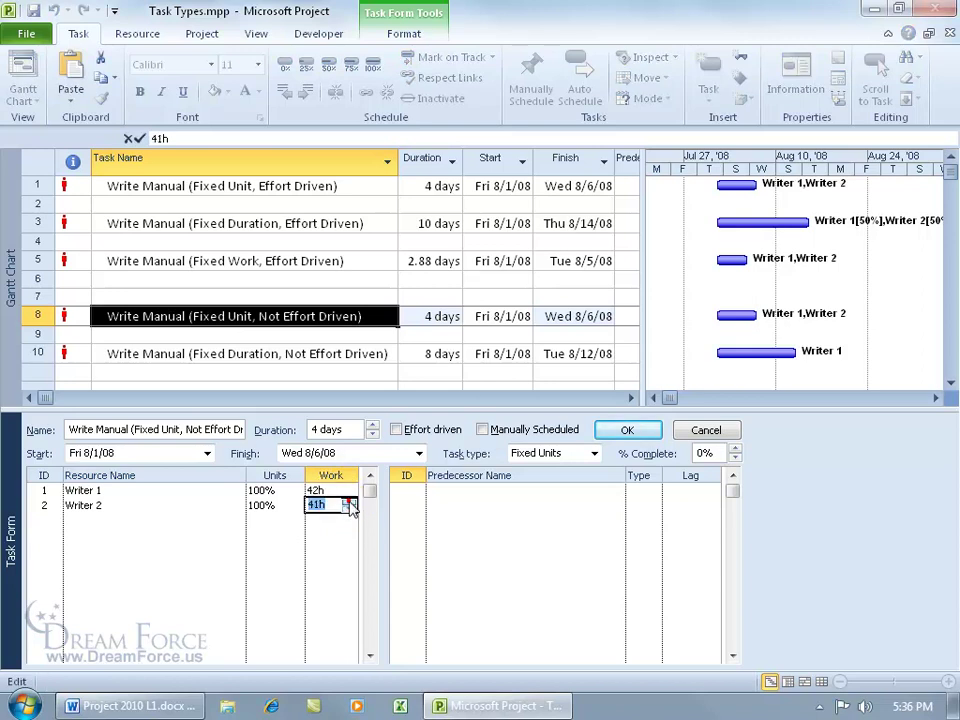
click(624, 432)
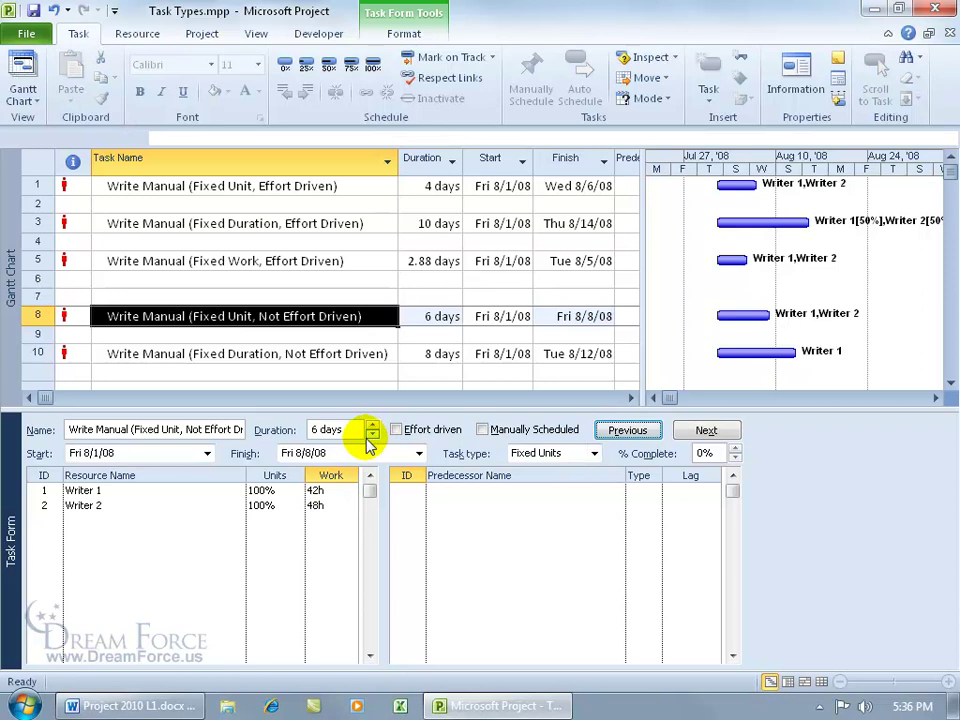
Assign Writer 2 as an additional resource to the Write Manual (Fixed Duration, Not Effort Driven) task
click(306, 352)
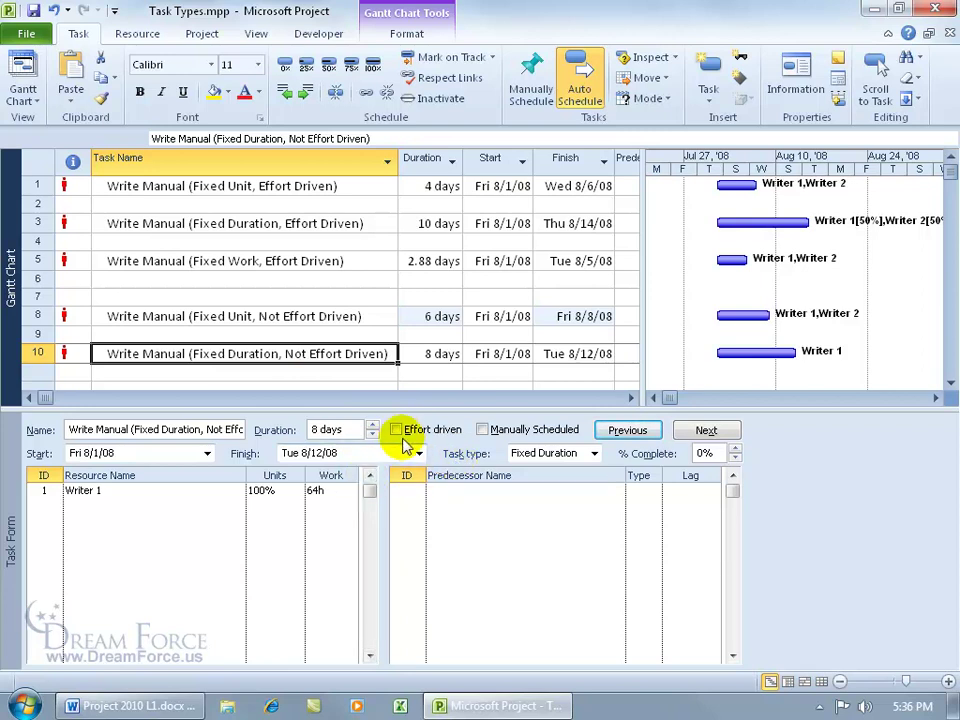
click(233, 504)
click(235, 505)
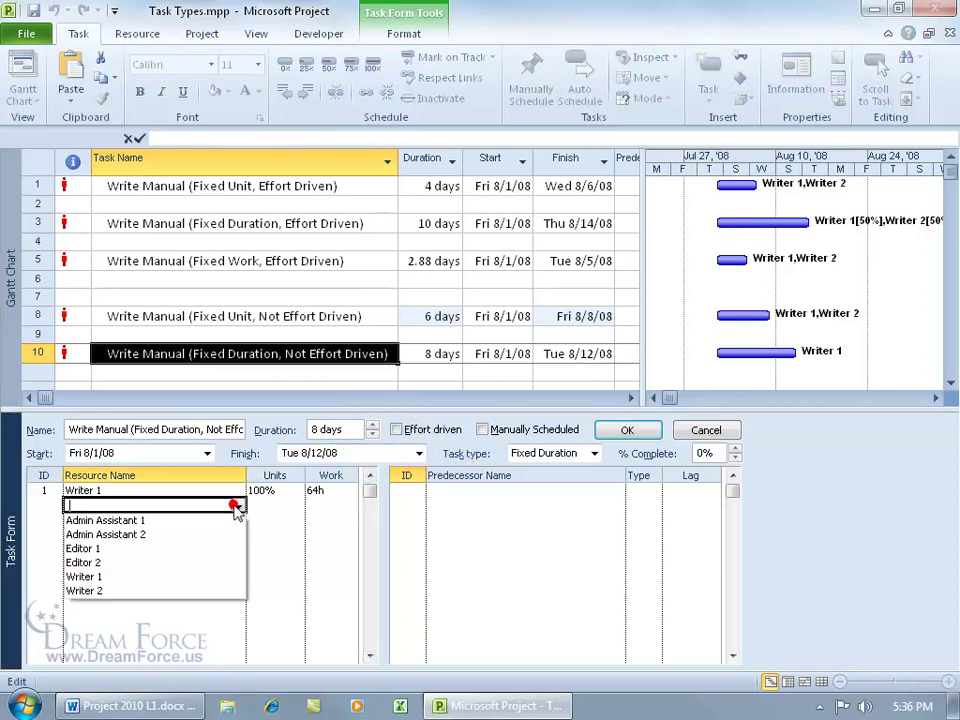
click(208, 590)
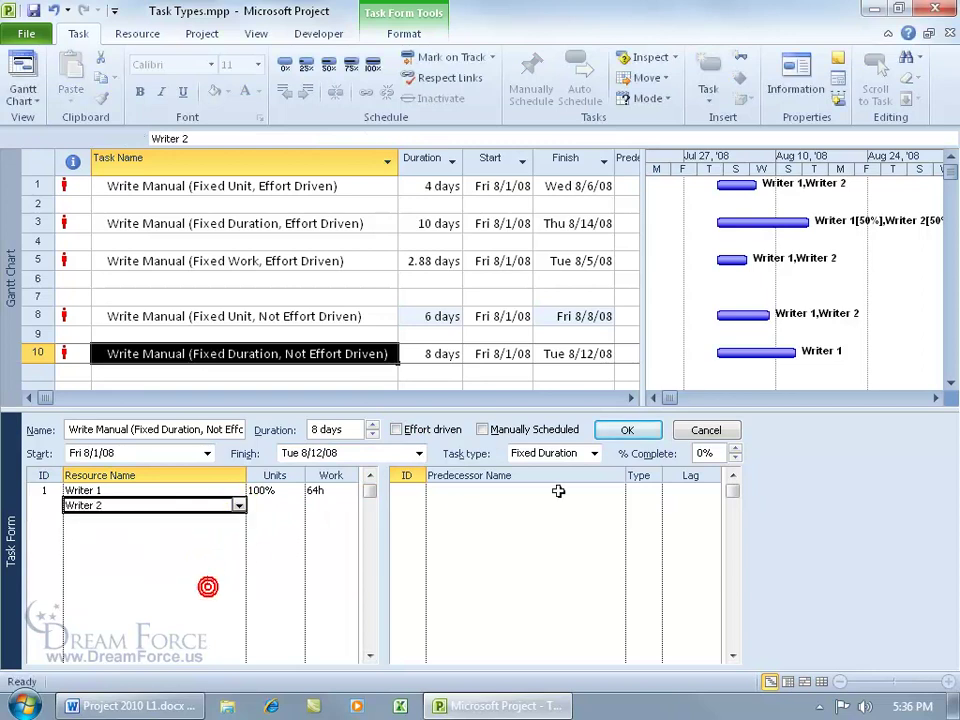
click(628, 431)
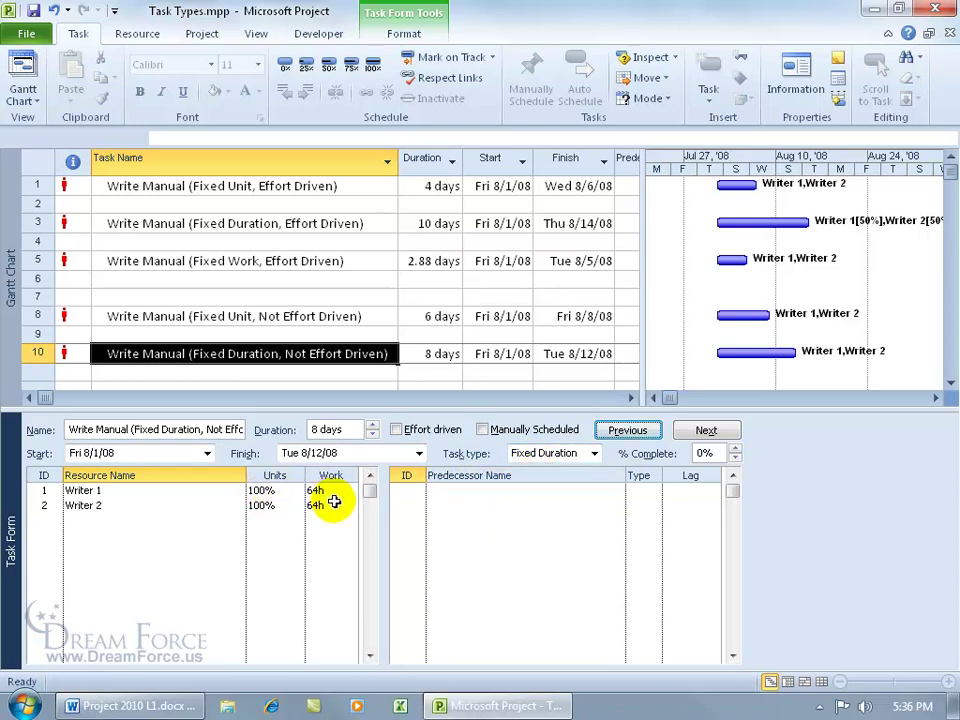
Set the units to 50% for both Writer 1 and Writer 2 on the Fixed Duration, Not Effort Driven task
click(290, 490)
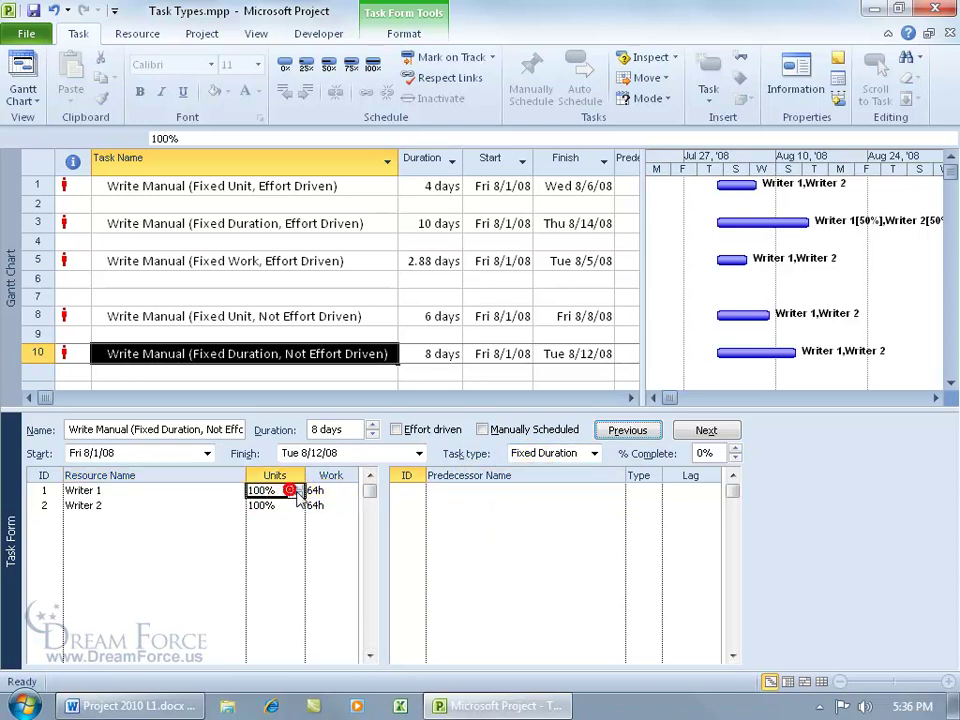
click(291, 496)
click(293, 507)
click(292, 509)
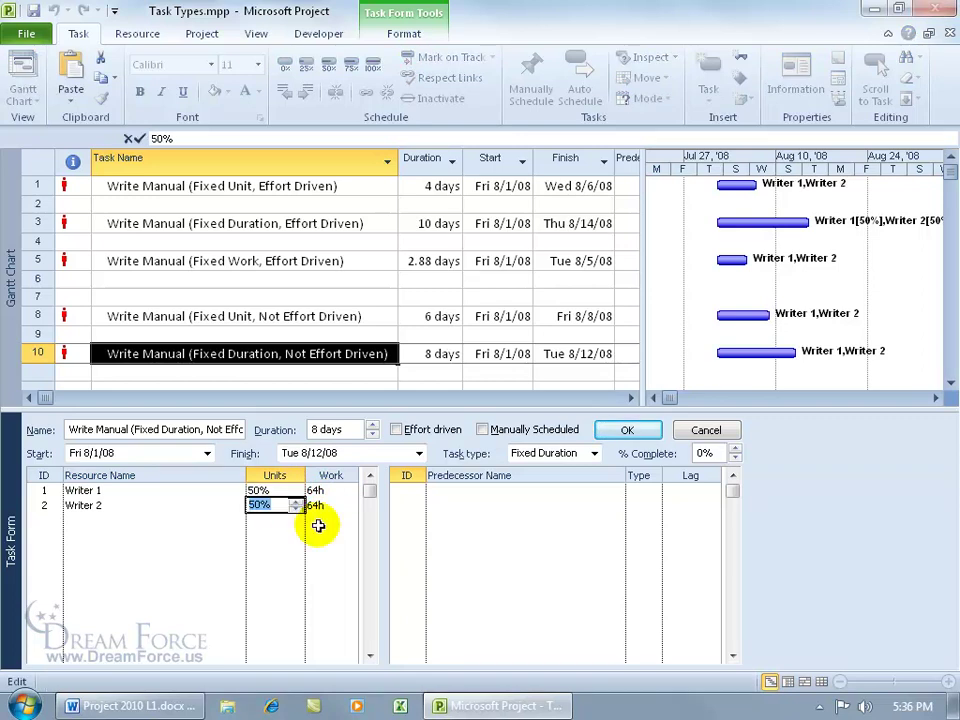
click(627, 430)
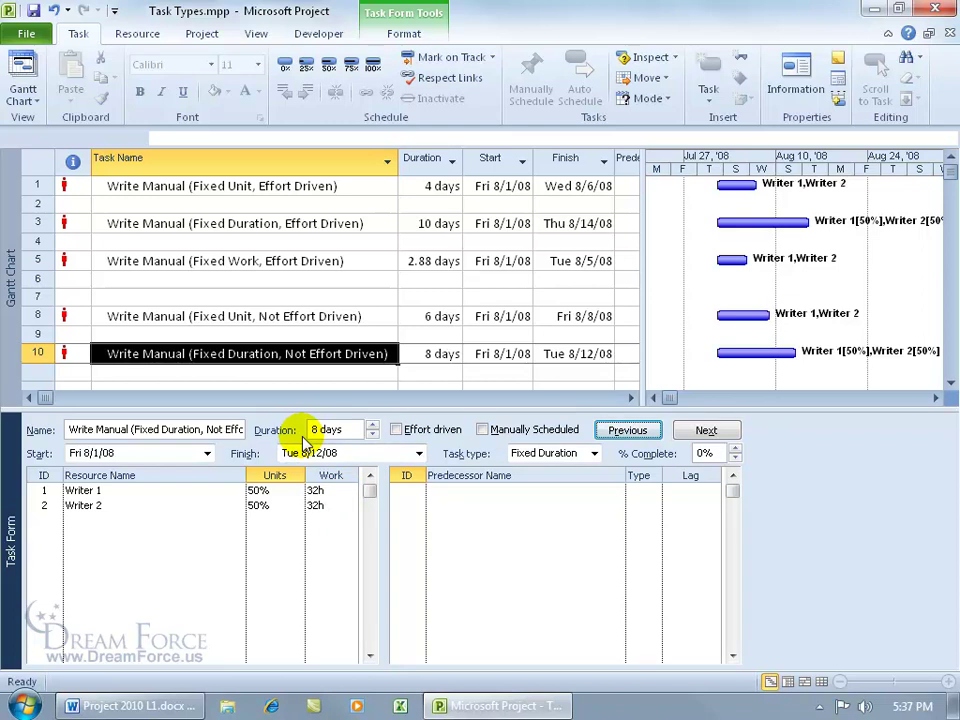
Raise Writer 1's work on the Fixed Duration, Not Effort Driven task to 46h
click(339, 490)
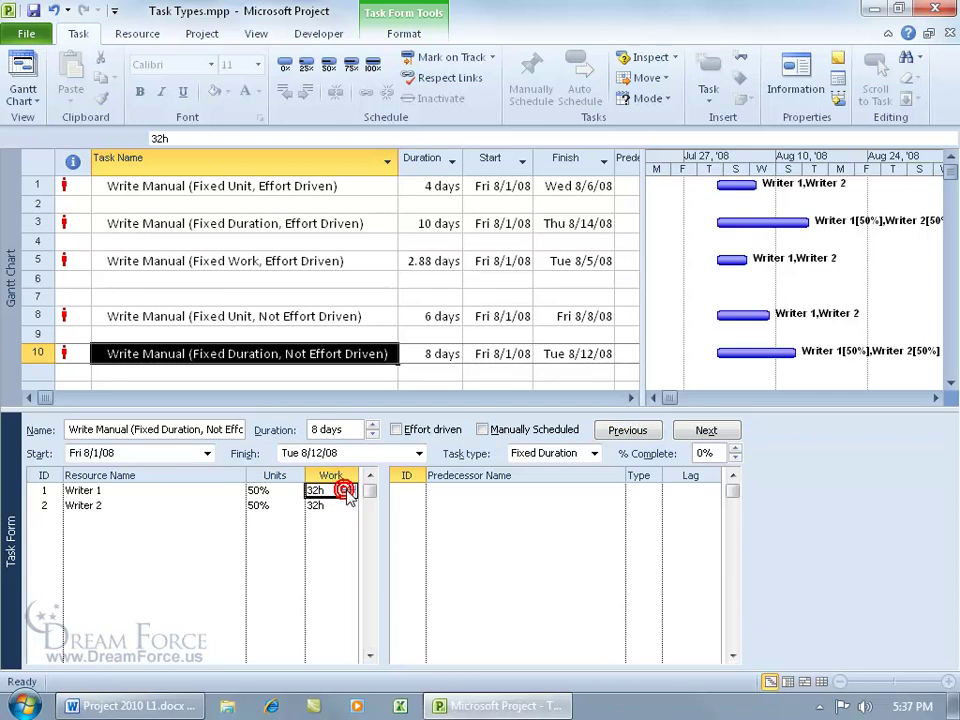
click(348, 488)
click(348, 488)
click(347, 489)
click(347, 489)
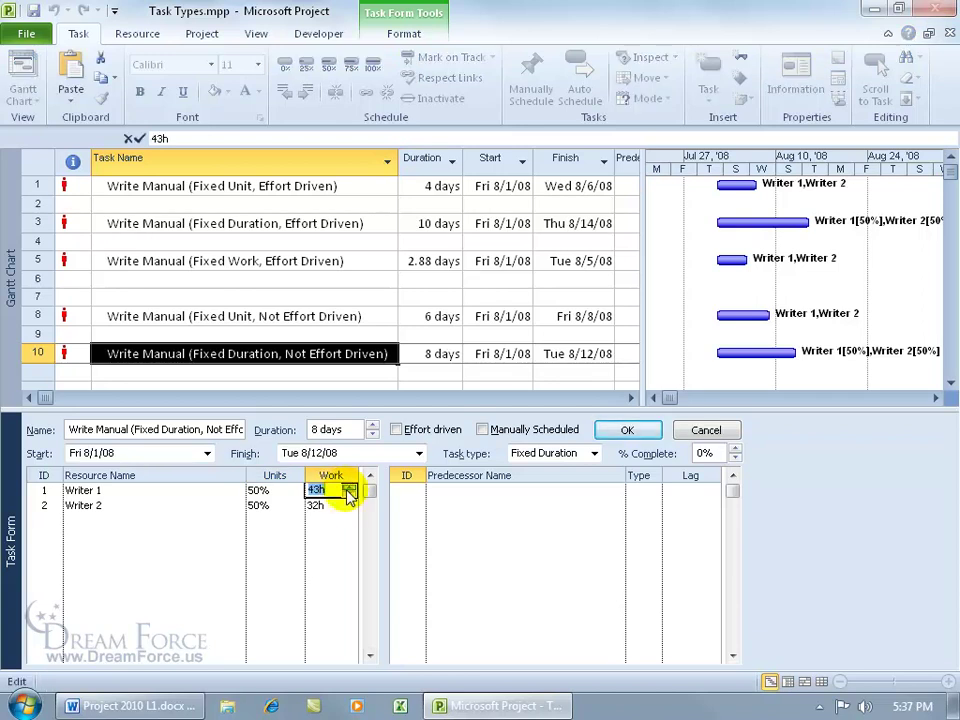
click(348, 488)
Raise Writer 2's work on the Fixed Duration, Not Effort Driven task to 59h
click(347, 505)
click(348, 503)
click(348, 503)
click(348, 503)
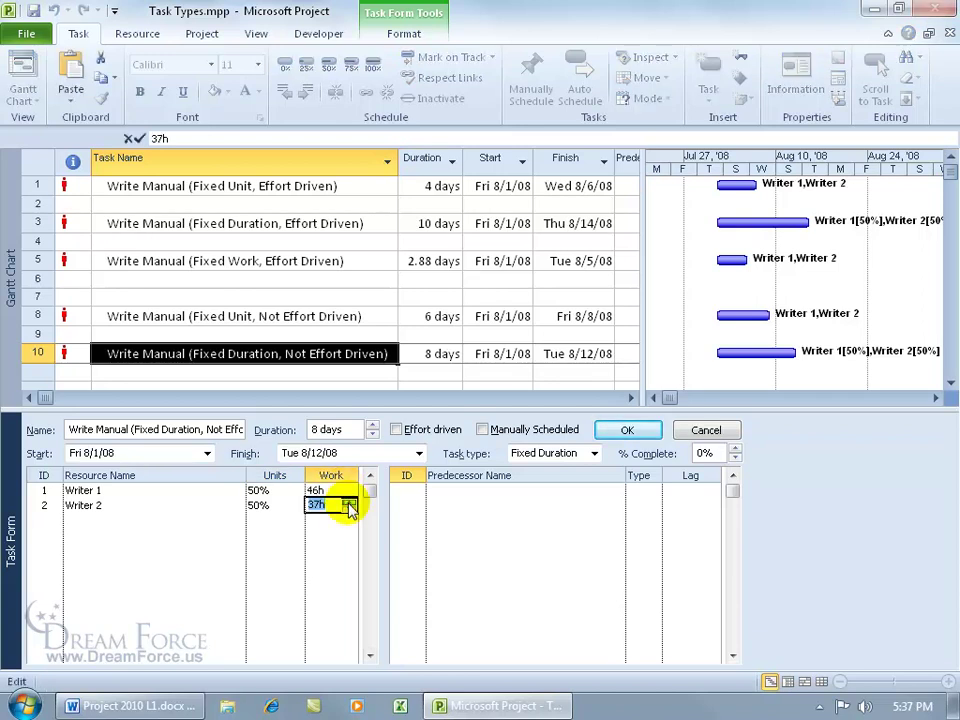
click(348, 503)
click(348, 503)
click(348, 503)
click(626, 430)
click(348, 504)
click(348, 503)
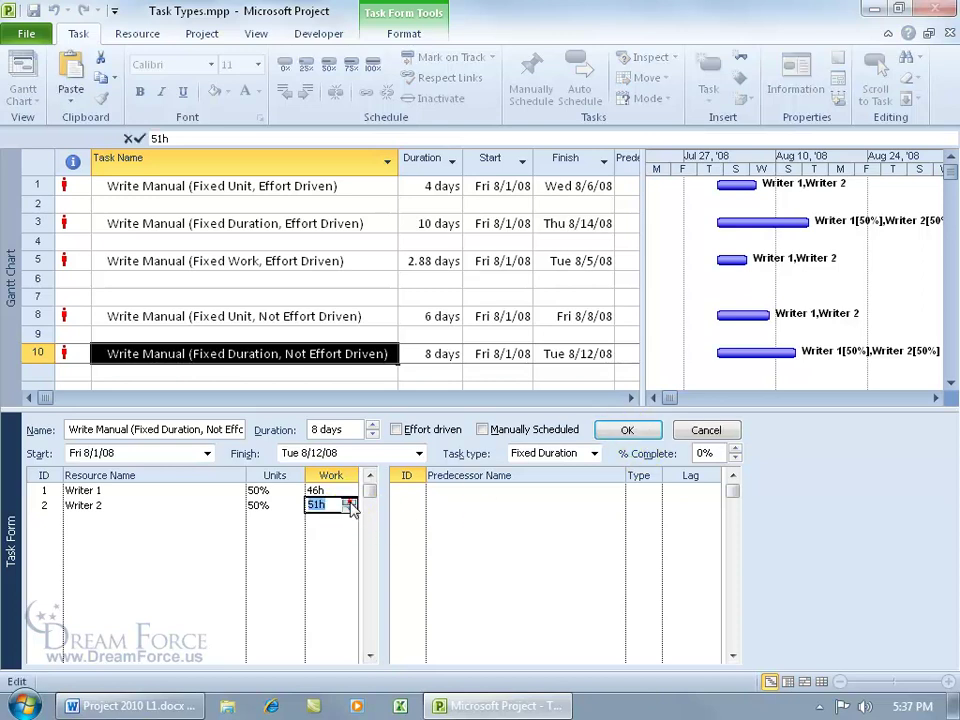
click(348, 503)
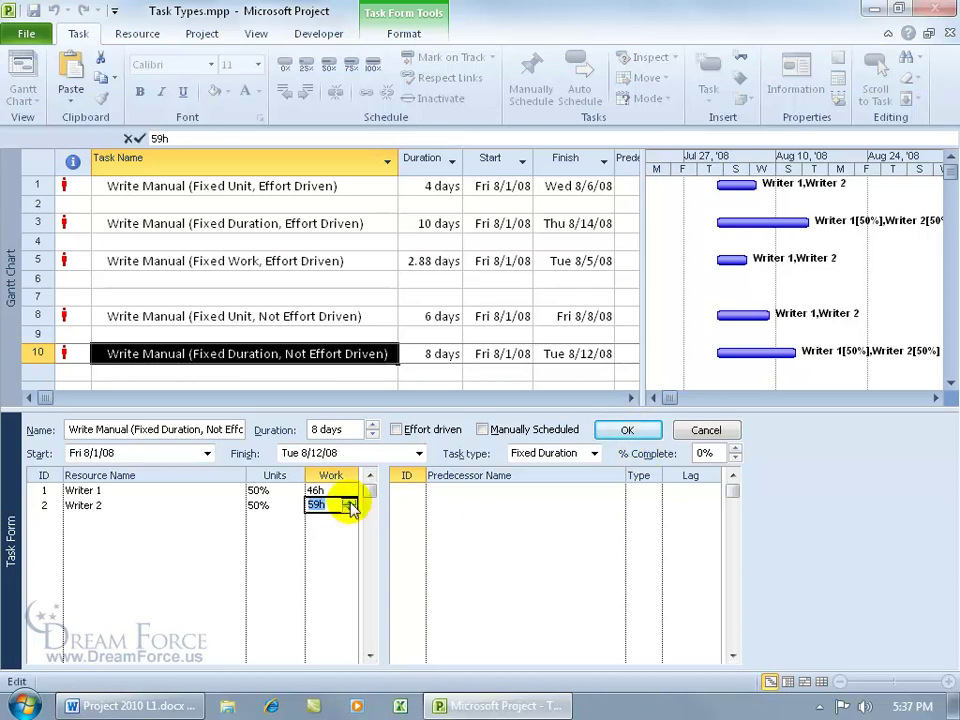
Set the work on the Fixed Duration, Not Effort Driven task to 2h for Writer 2 and 10h for Writer 1
text(2)
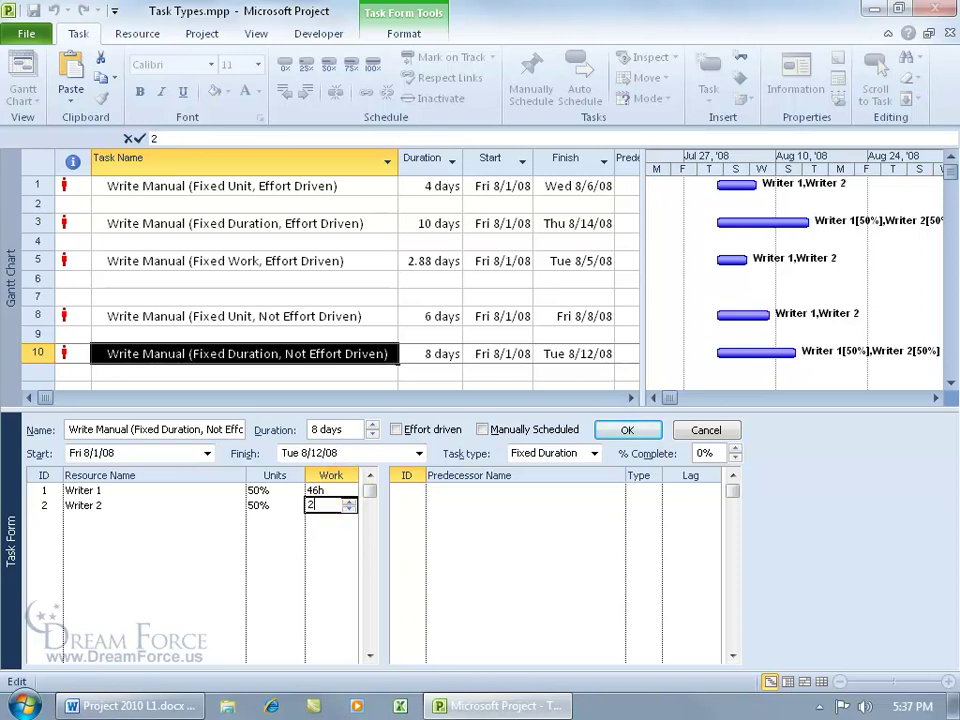
key(Return)
click(335, 491)
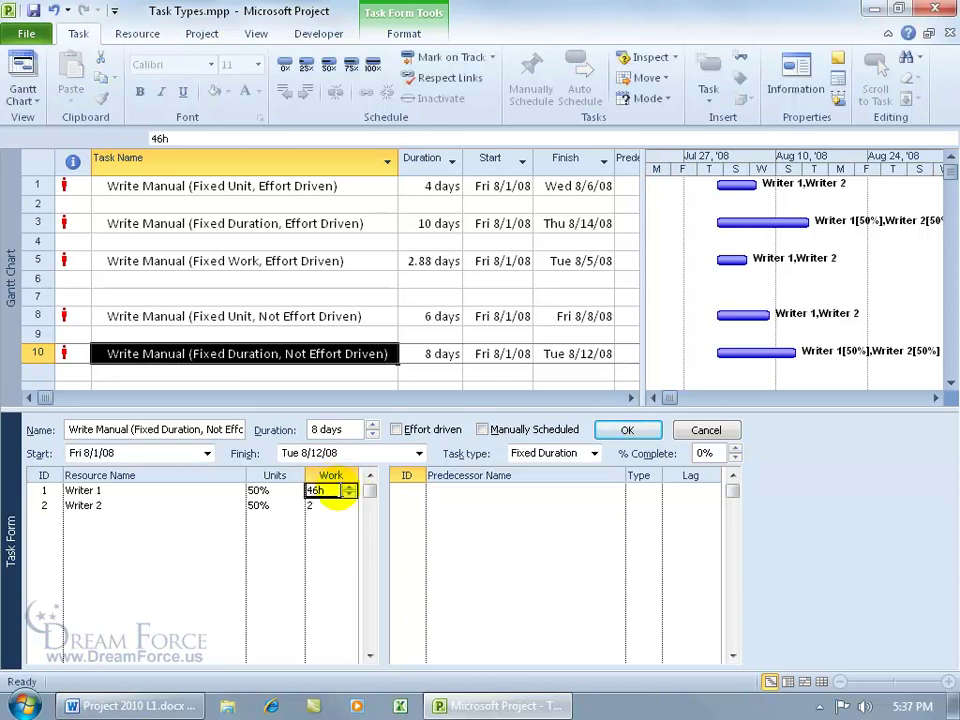
text(10)
click(632, 431)
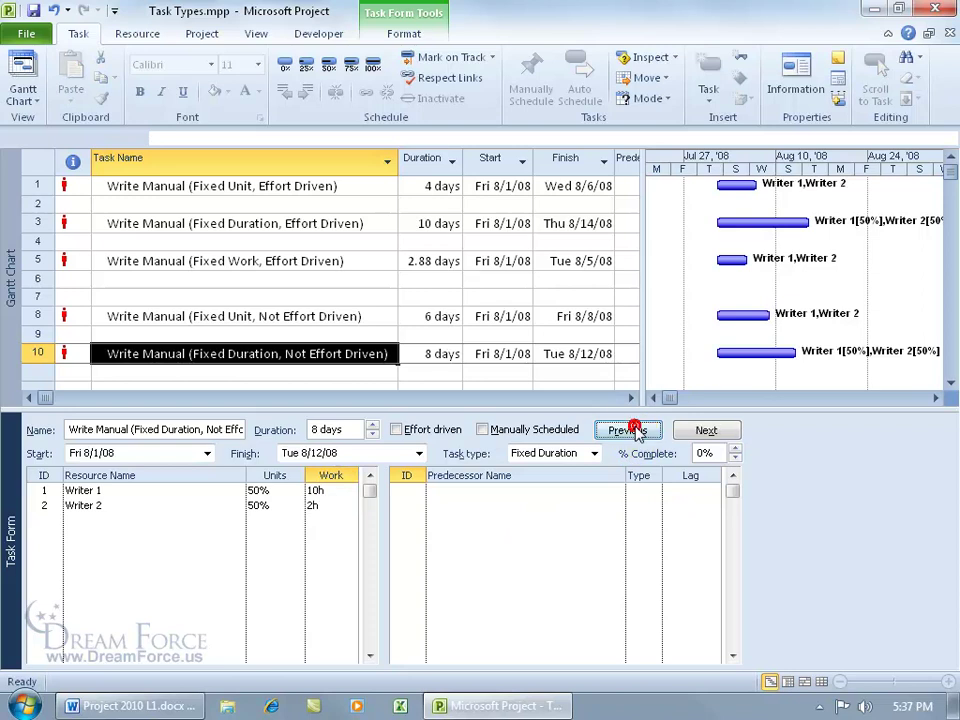